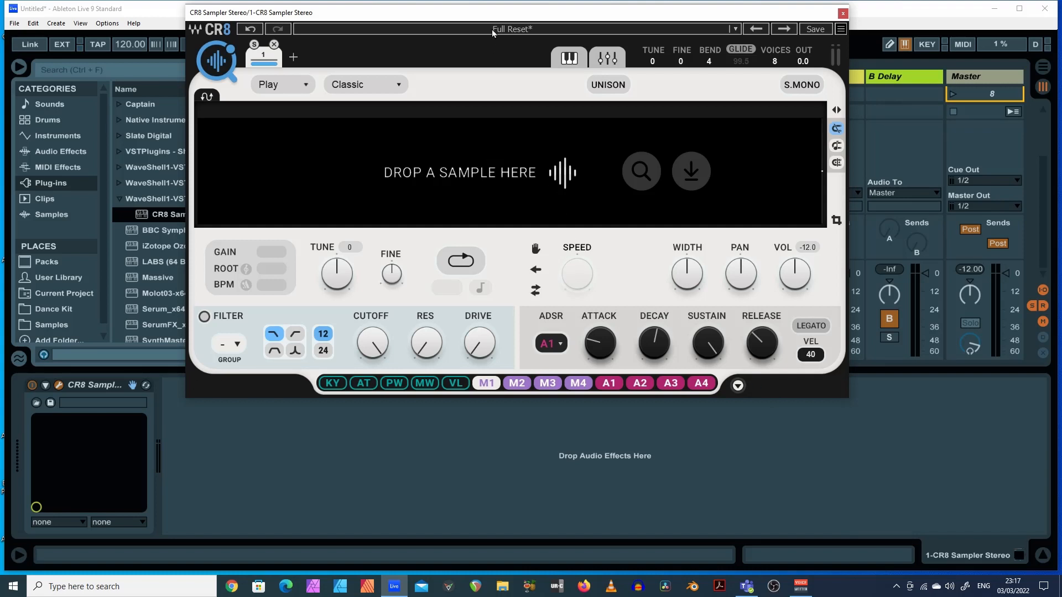
# Load the one-shot sample WA Synth Chords 01 Amin into the sampler through the COSMOS sample finder.
pyautogui.moveTo(490, 19); pyautogui.dragTo(484, 21)
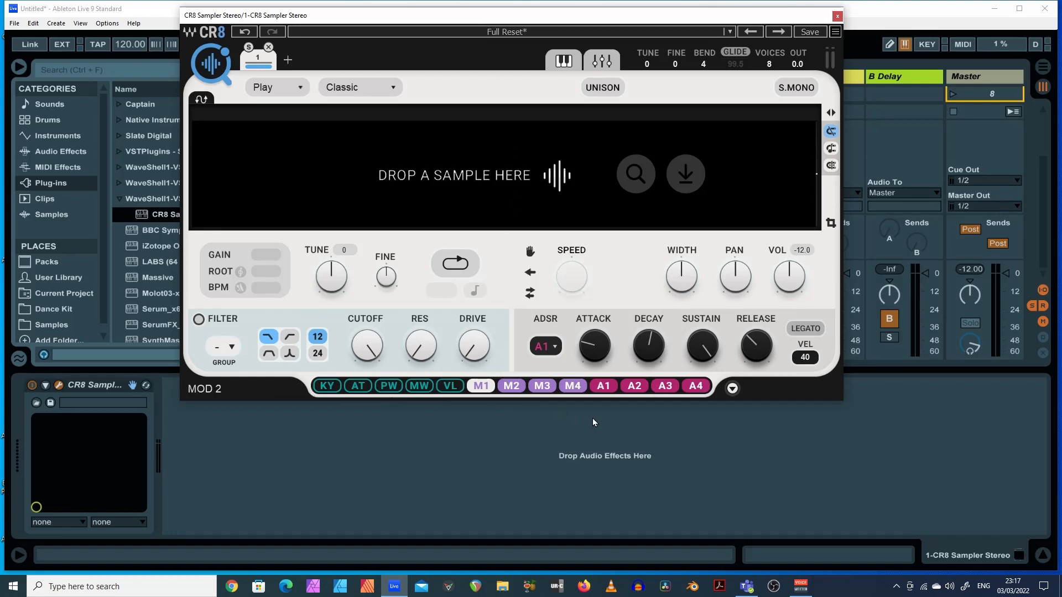
pyautogui.click(636, 174)
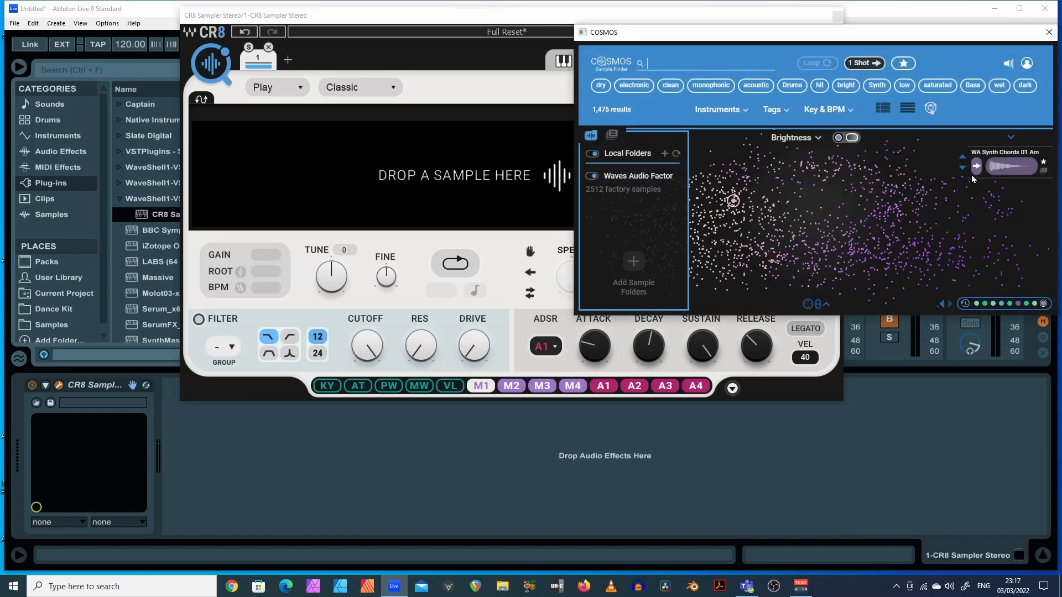
pyautogui.moveTo(381, 171); pyautogui.dragTo(385, 170)
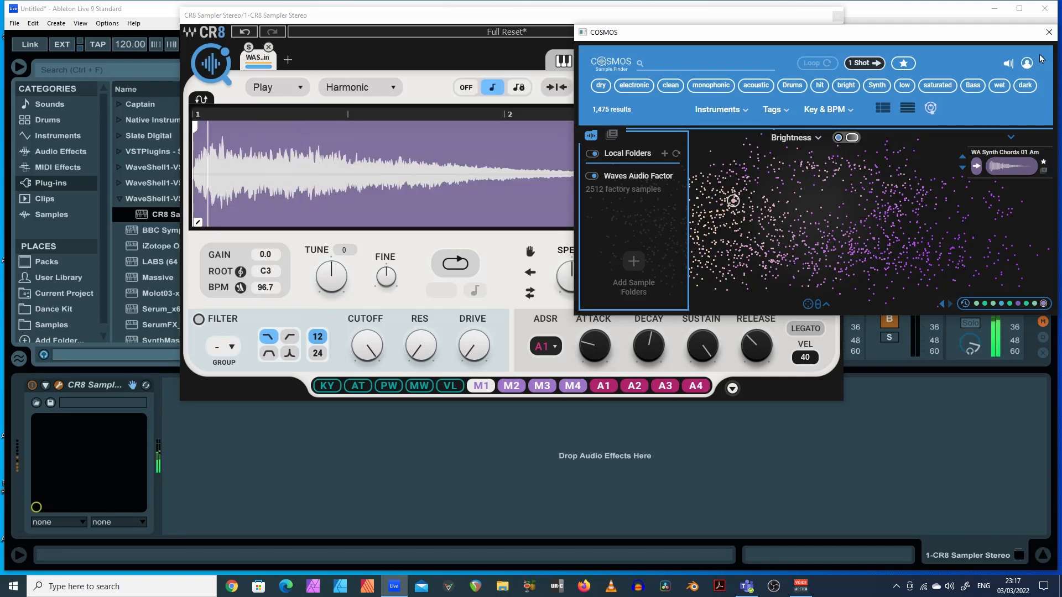
pyautogui.click(1050, 32)
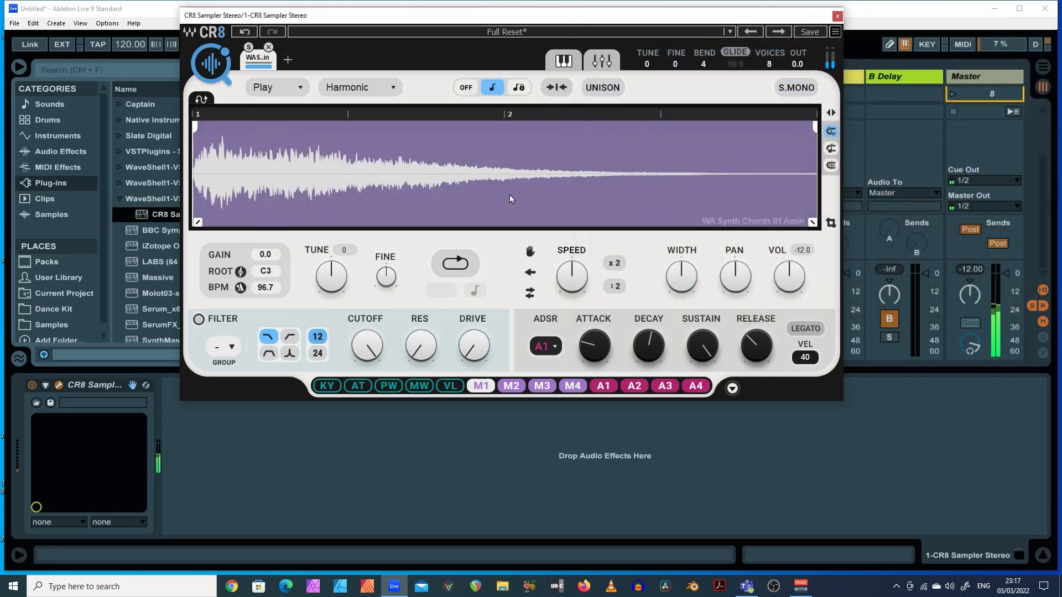
# Enable the filter, raise its drive slightly and lower its cutoff to 323.
pyautogui.click(199, 320)
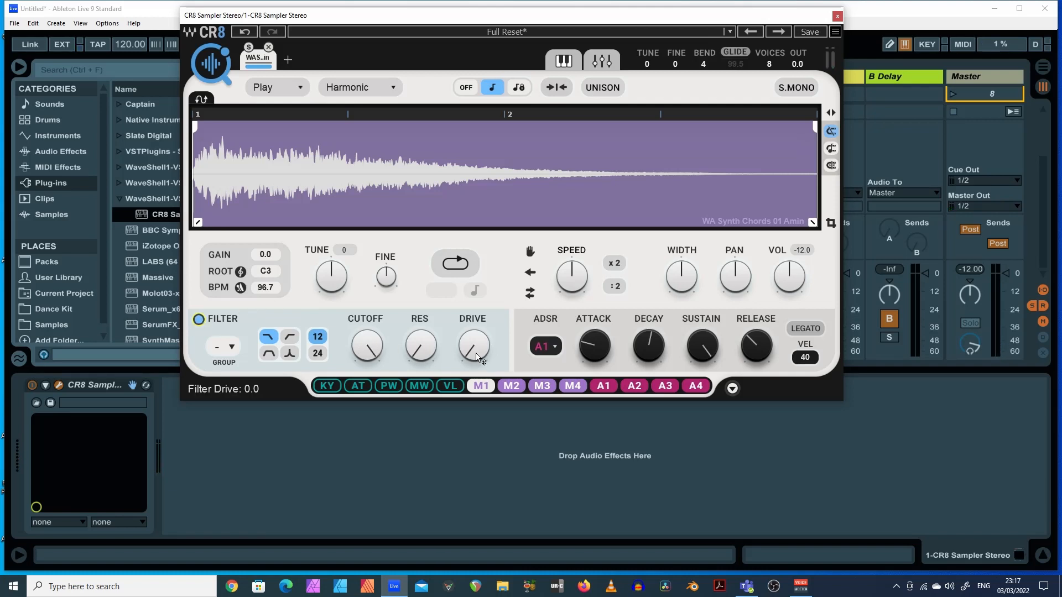
pyautogui.moveTo(475, 350); pyautogui.dragTo(476, 340)
pyautogui.moveTo(367, 347)
pyautogui.mouseDown()
pyautogui.moveTo(367, 373)
pyautogui.moveTo(379, 332)
pyautogui.mouseUp()
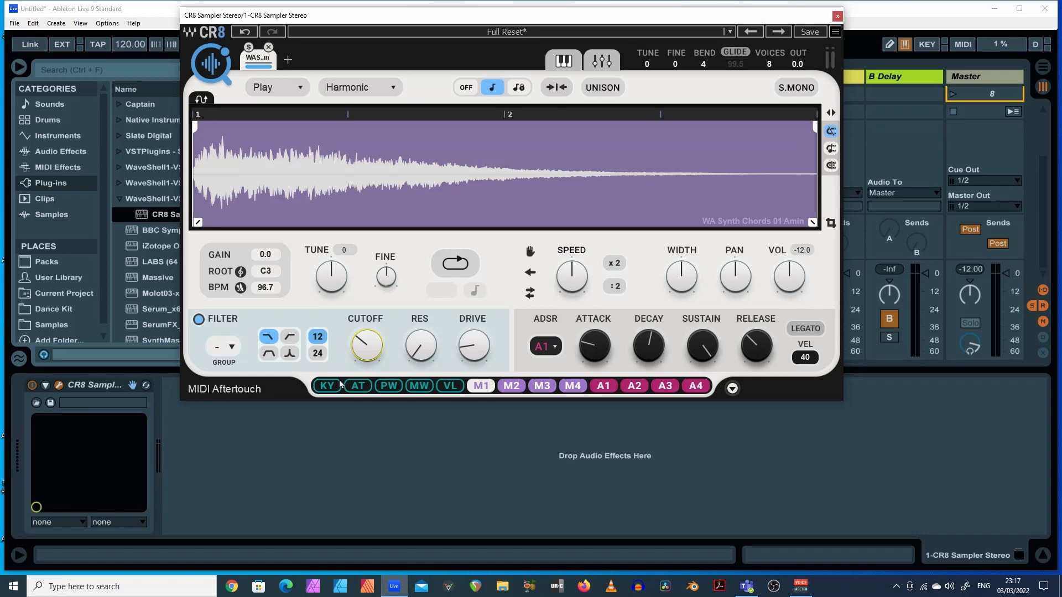
# Show the Mod 1 LFO settings, assign Mod 1 to the filter cutoff and adjust the modulation depth.
pyautogui.click(486, 388)
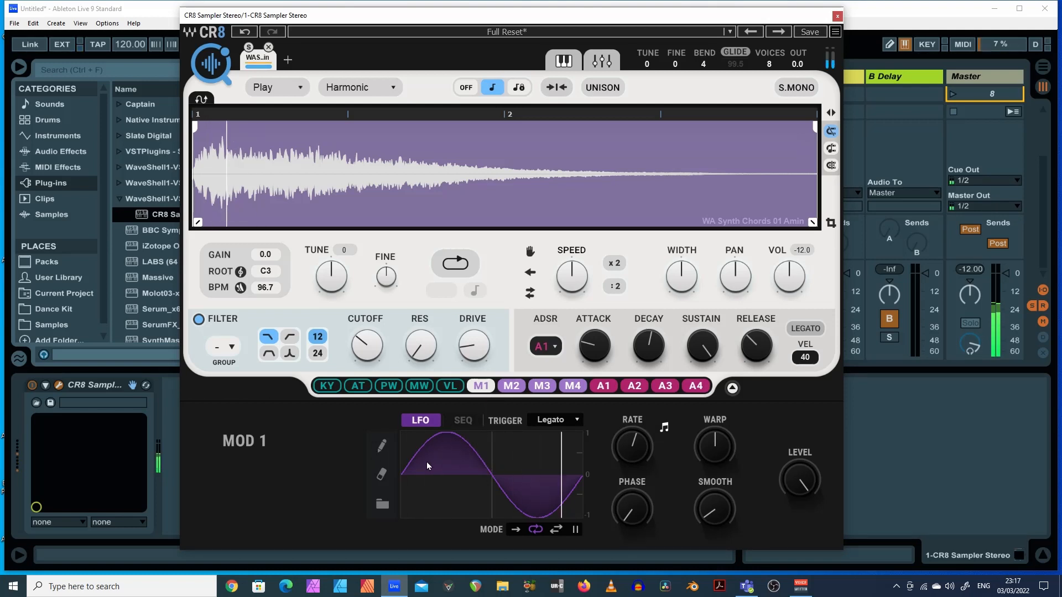
pyautogui.moveTo(481, 385); pyautogui.dragTo(368, 353)
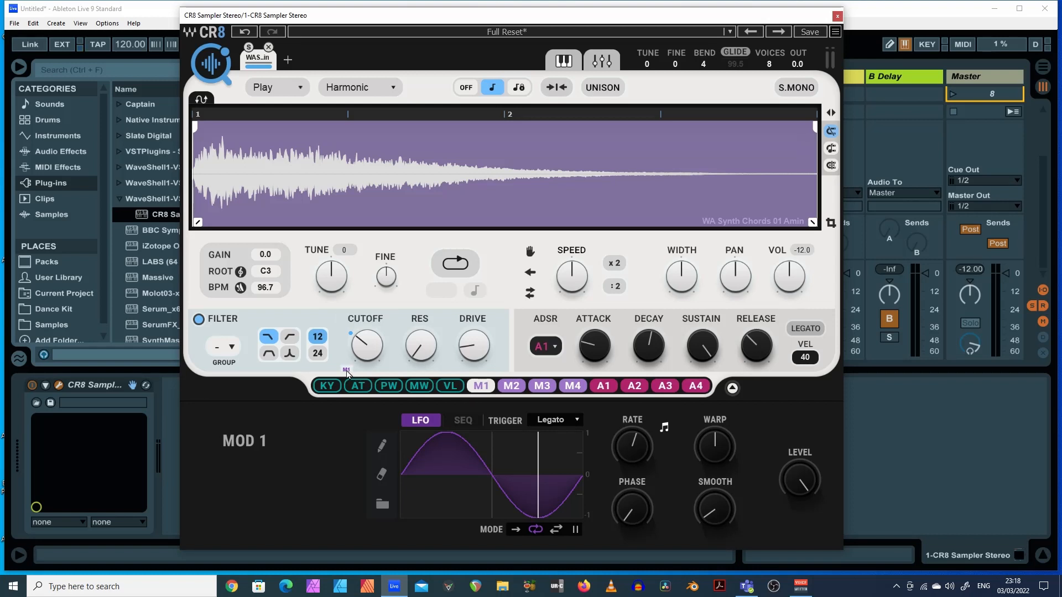
pyautogui.moveTo(346, 372)
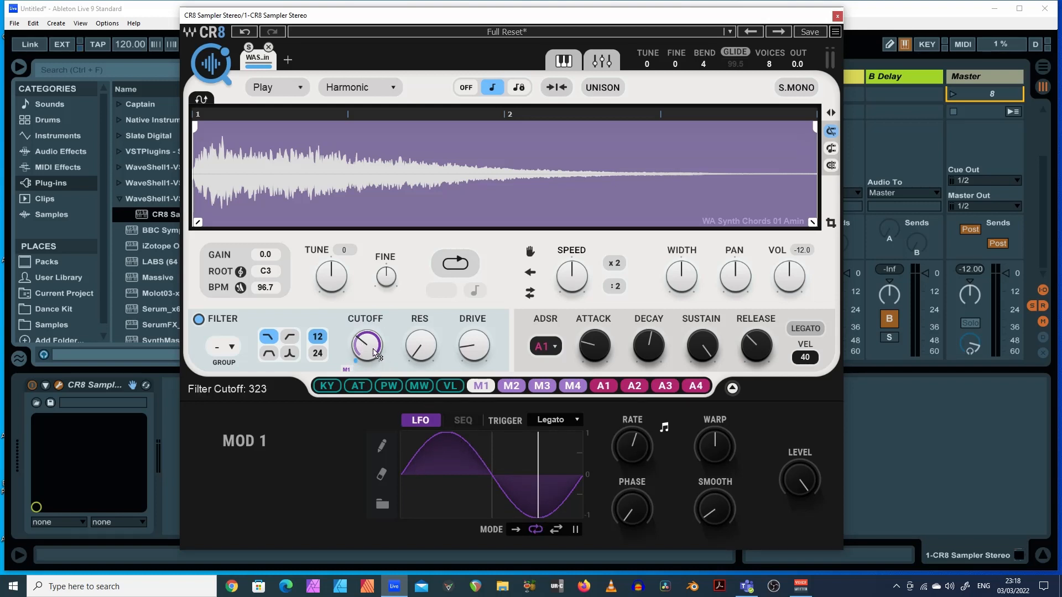
pyautogui.moveTo(372, 348)
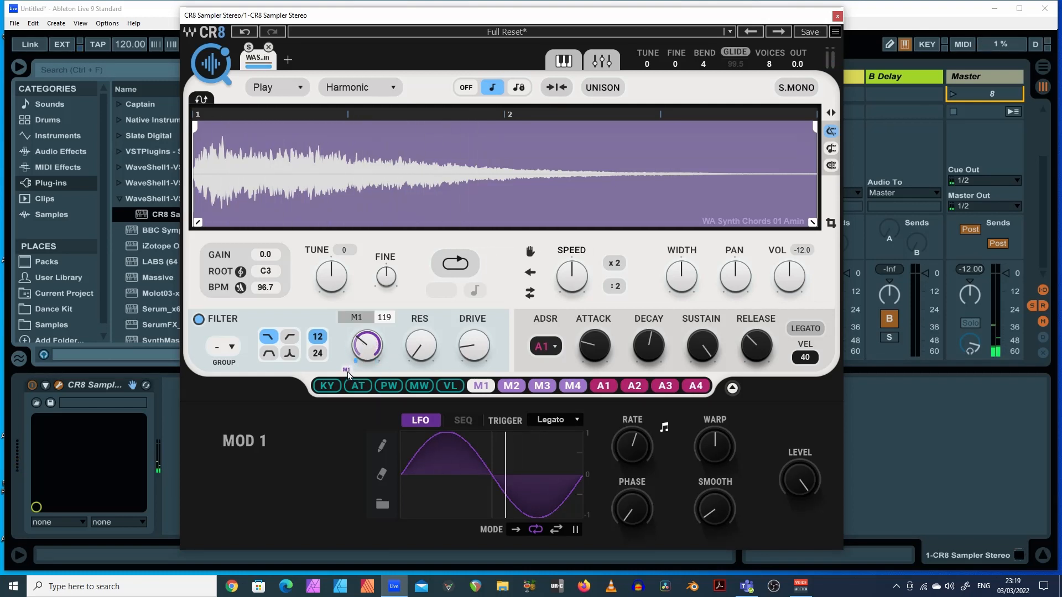
pyautogui.moveTo(350, 410); pyautogui.dragTo(354, 429)
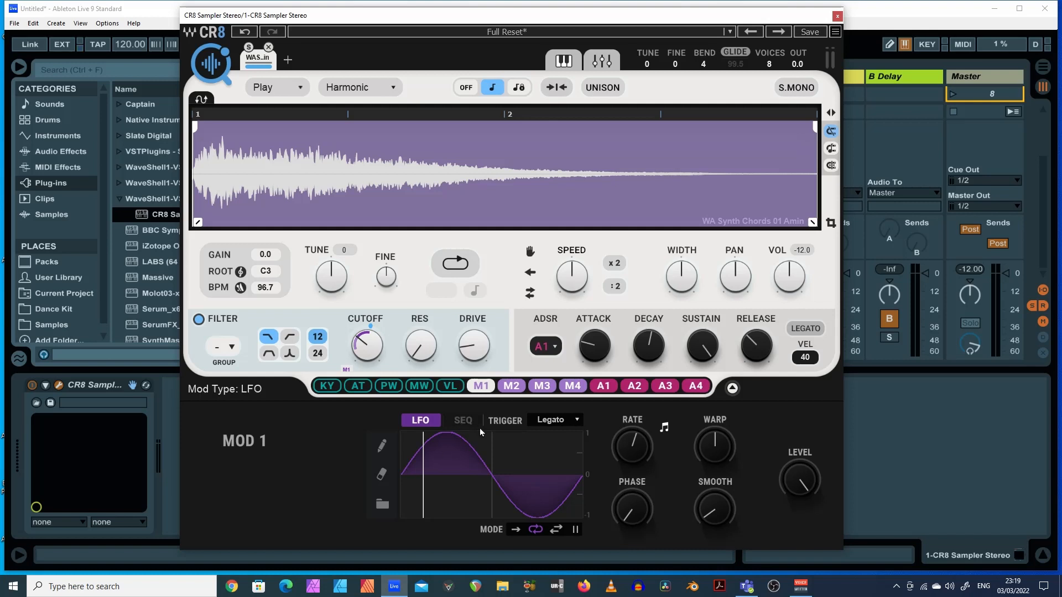
# Set Mod 1's trigger mode to ReTrigger and draw a custom LFO waveform with four peaks.
pyautogui.scroll(2, 551, 420)
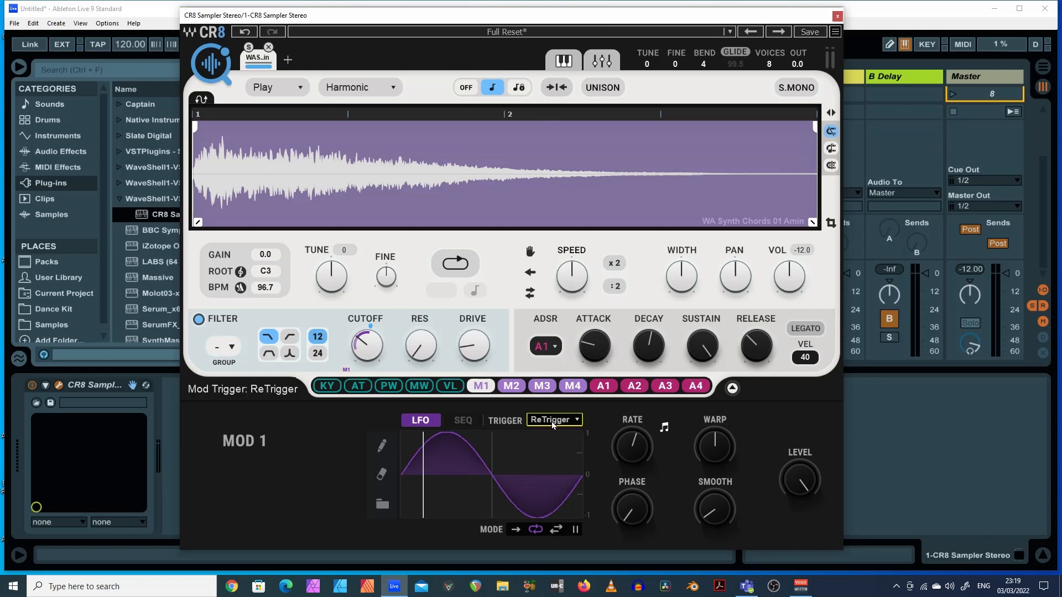
pyautogui.scroll(2, 552, 424)
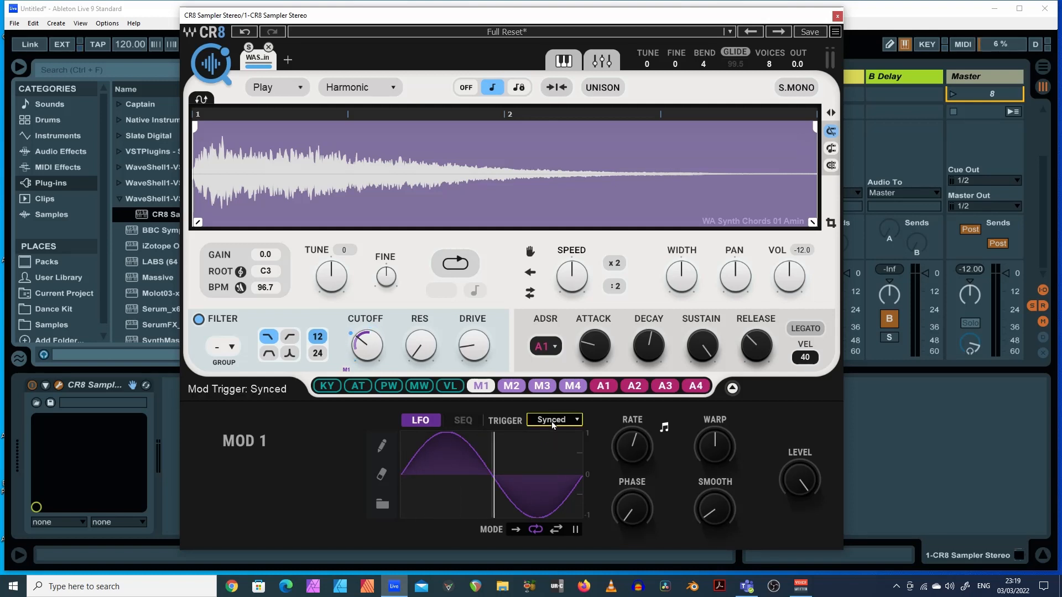
pyautogui.scroll(2, 553, 424)
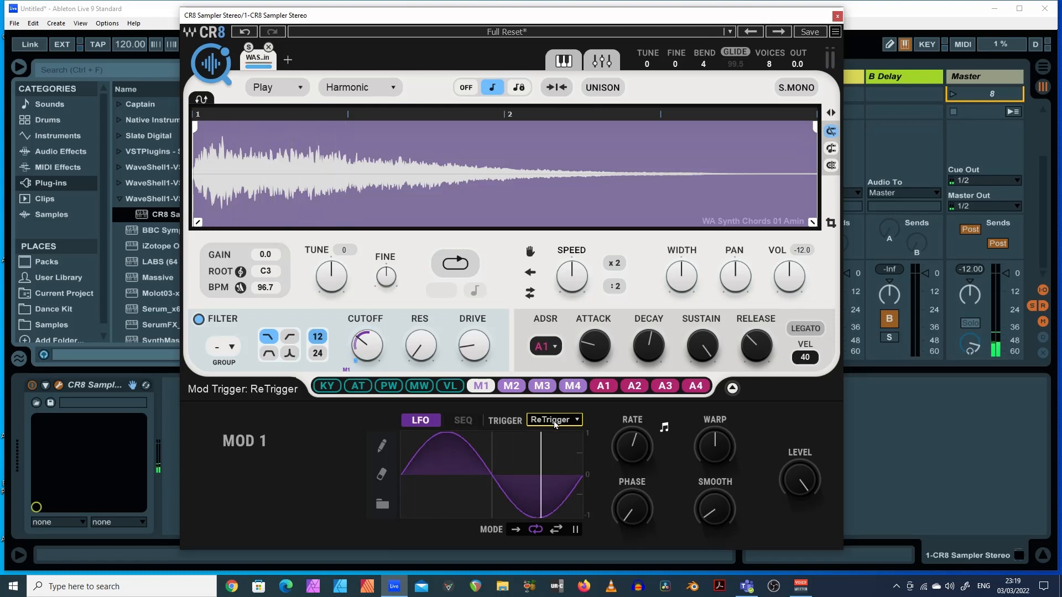
pyautogui.click(382, 446)
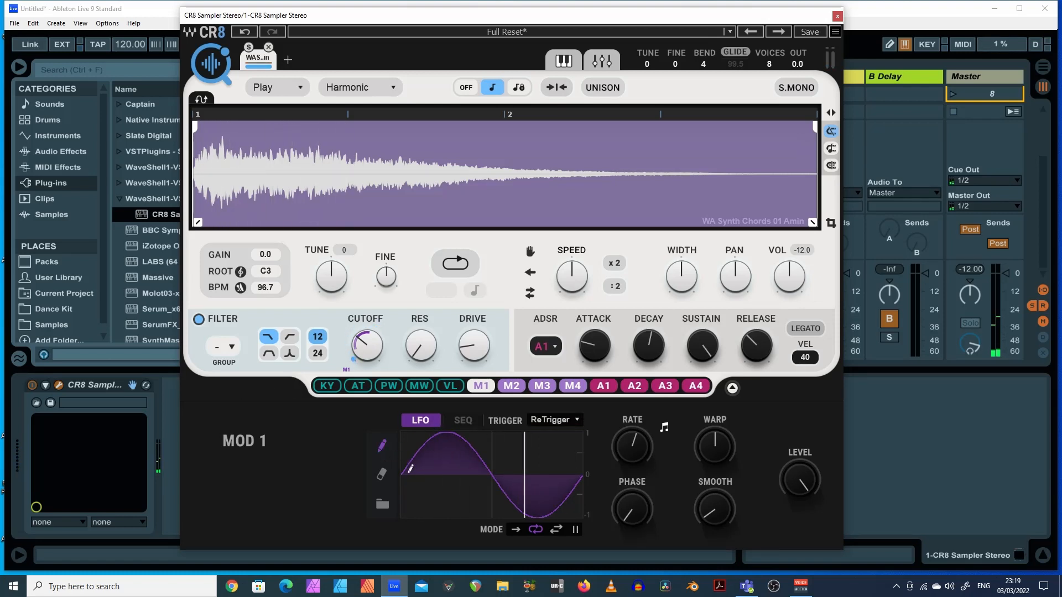
pyautogui.moveTo(404, 470)
pyautogui.mouseDown()
pyautogui.moveTo(429, 437)
pyautogui.moveTo(437, 466)
pyautogui.moveTo(457, 471)
pyautogui.moveTo(473, 453)
pyautogui.moveTo(482, 530)
pyautogui.moveTo(517, 434)
pyautogui.moveTo(530, 515)
pyautogui.moveTo(554, 512)
pyautogui.moveTo(572, 430)
pyautogui.mouseUp()
pyautogui.press('a')
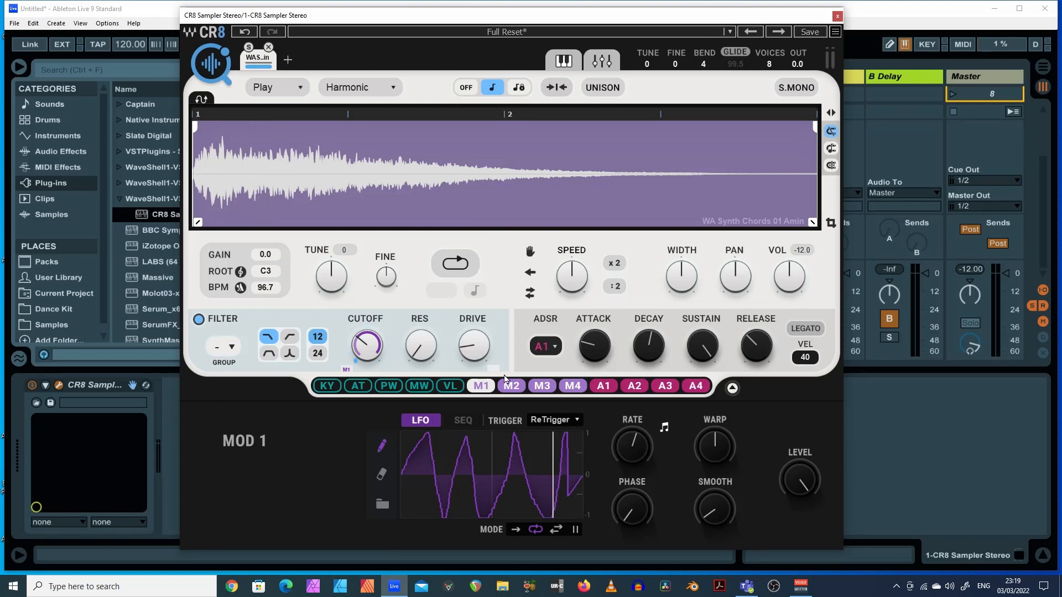
# Assign Mod 2 to the filter cutoff with an amount of 77 and to the filter drive with 63.
pyautogui.moveTo(511, 386); pyautogui.dragTo(370, 353)
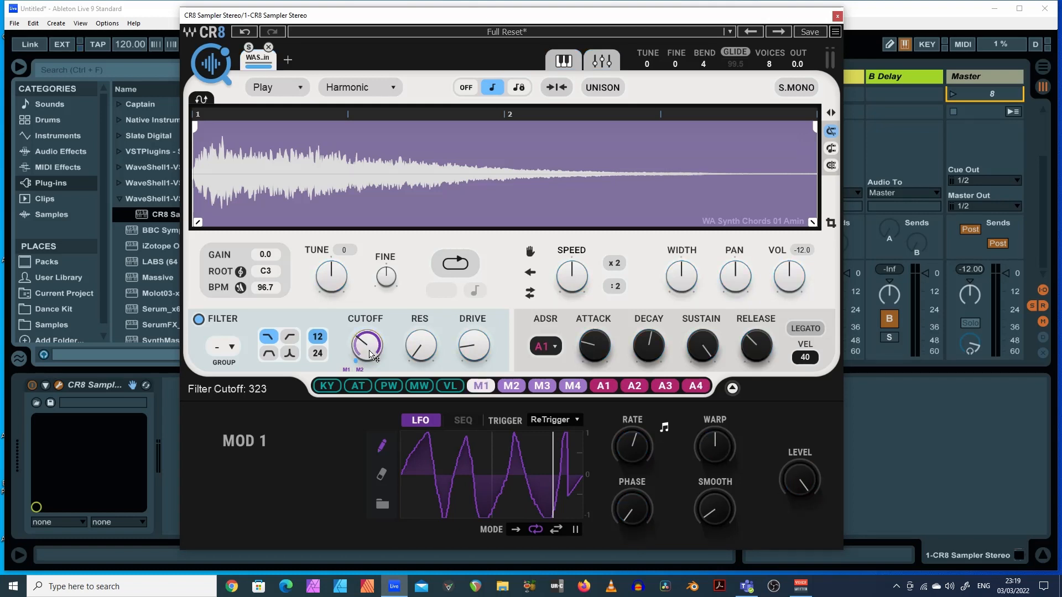
pyautogui.moveTo(362, 370)
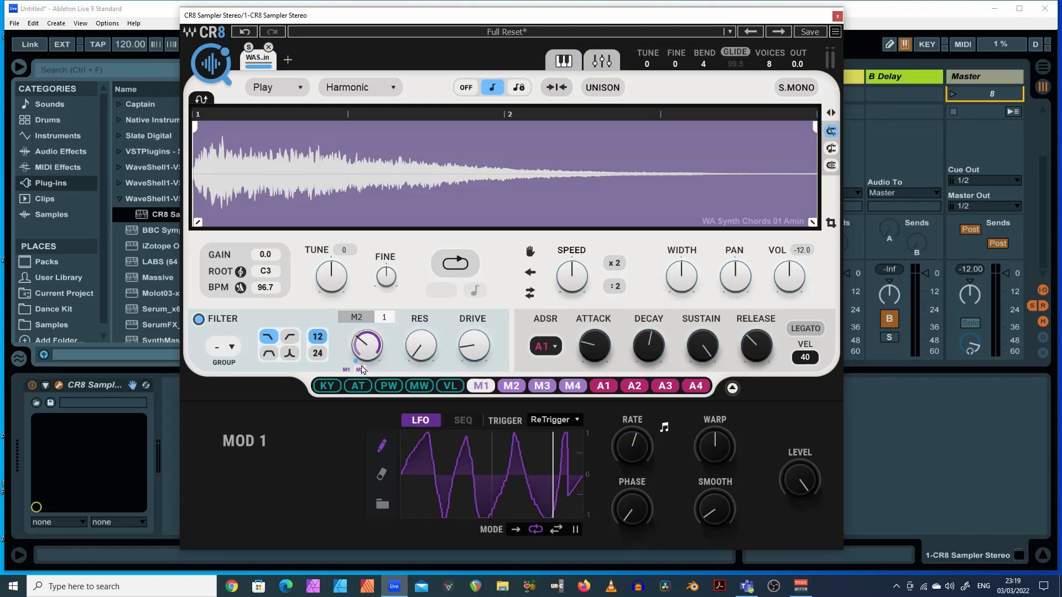
pyautogui.click(511, 385)
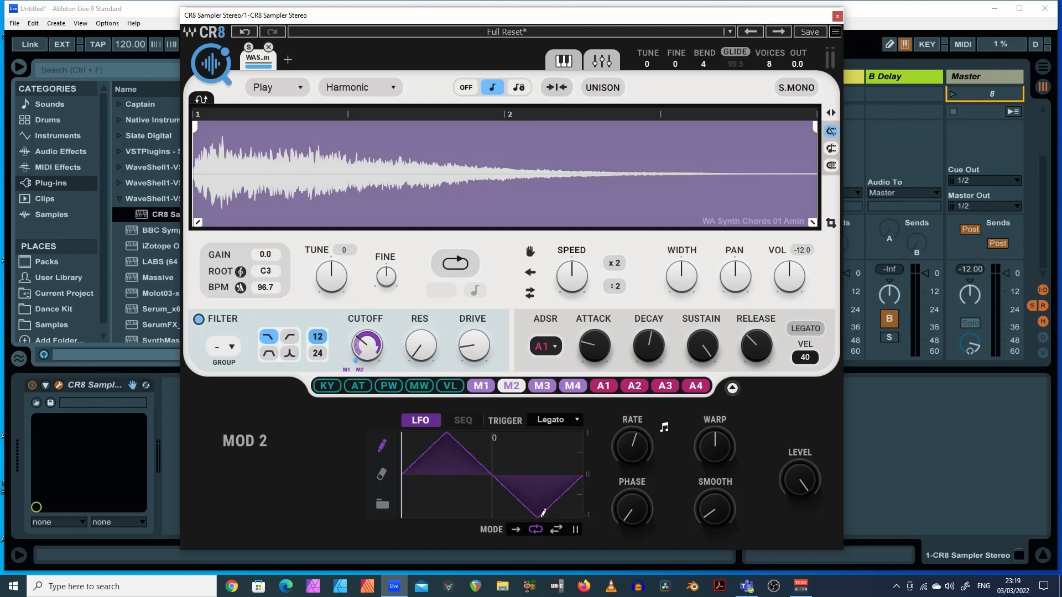
pyautogui.click(478, 387)
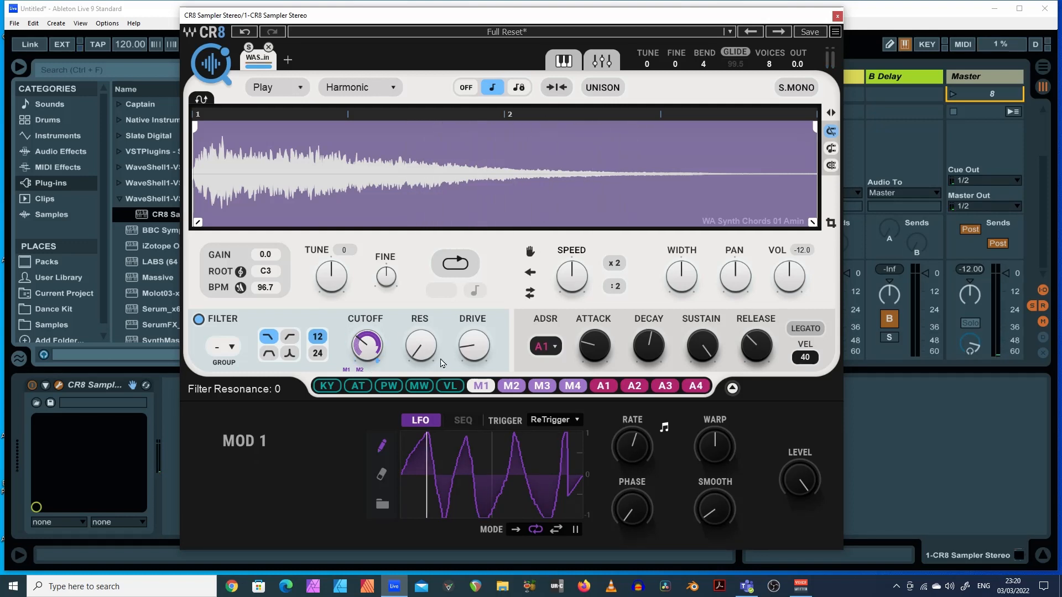
pyautogui.moveTo(517, 390); pyautogui.dragTo(456, 227)
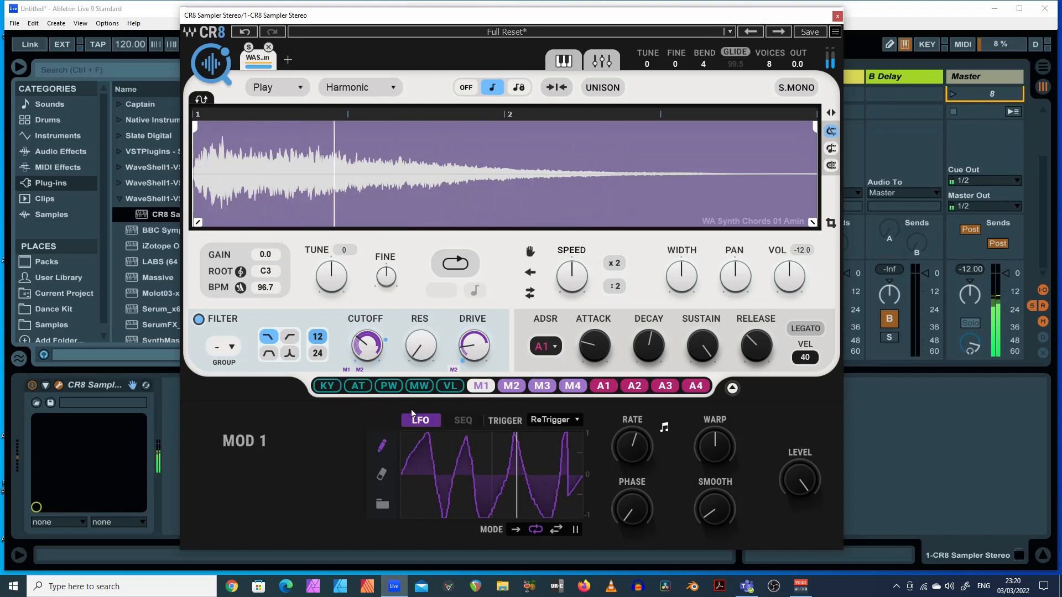
# Remove the Mod 1 and Mod 2 assignments from the filter cutoff and the Mod 2 assignment from the drive.
pyautogui.click(348, 372)
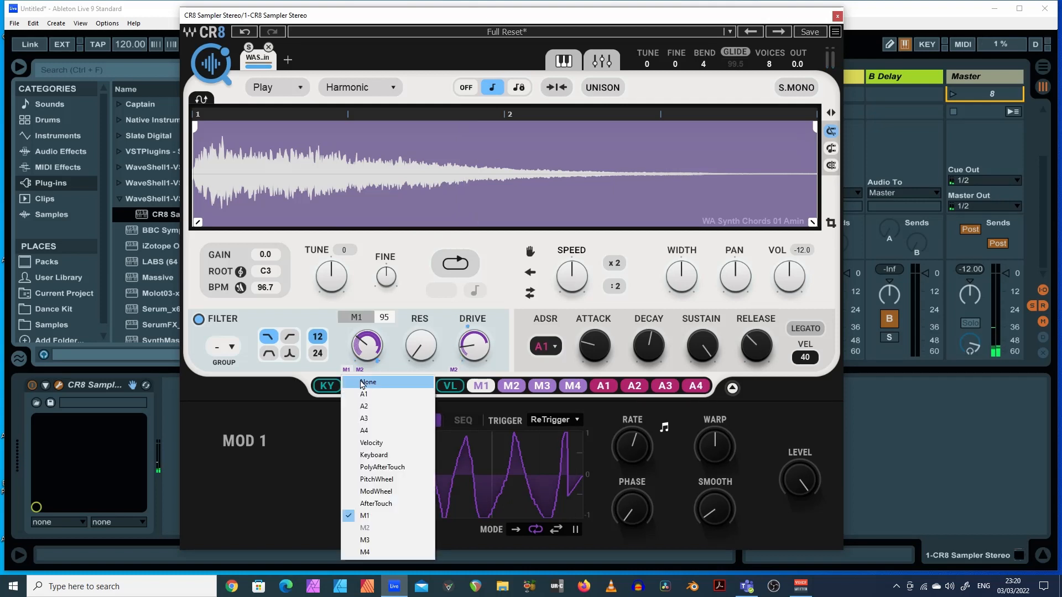
pyautogui.click(355, 382)
pyautogui.click(360, 371)
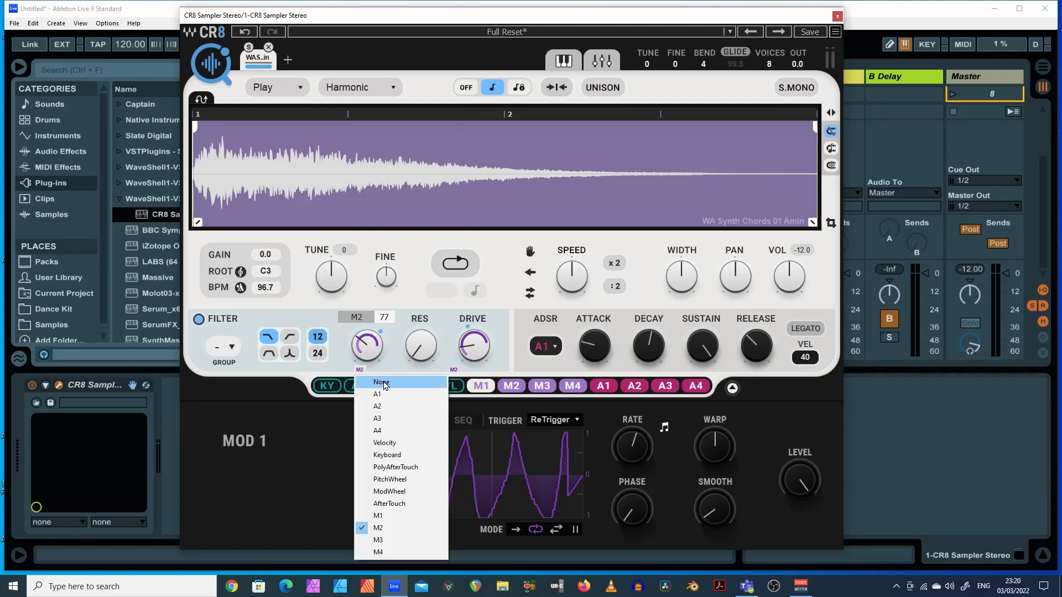
pyautogui.click(382, 382)
pyautogui.click(454, 370)
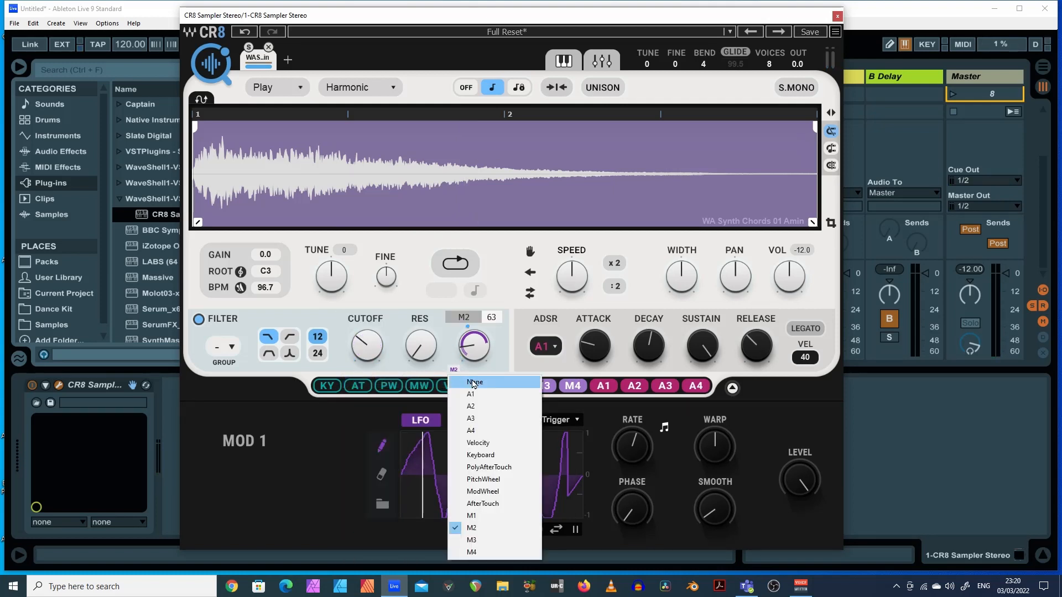
pyautogui.click(474, 383)
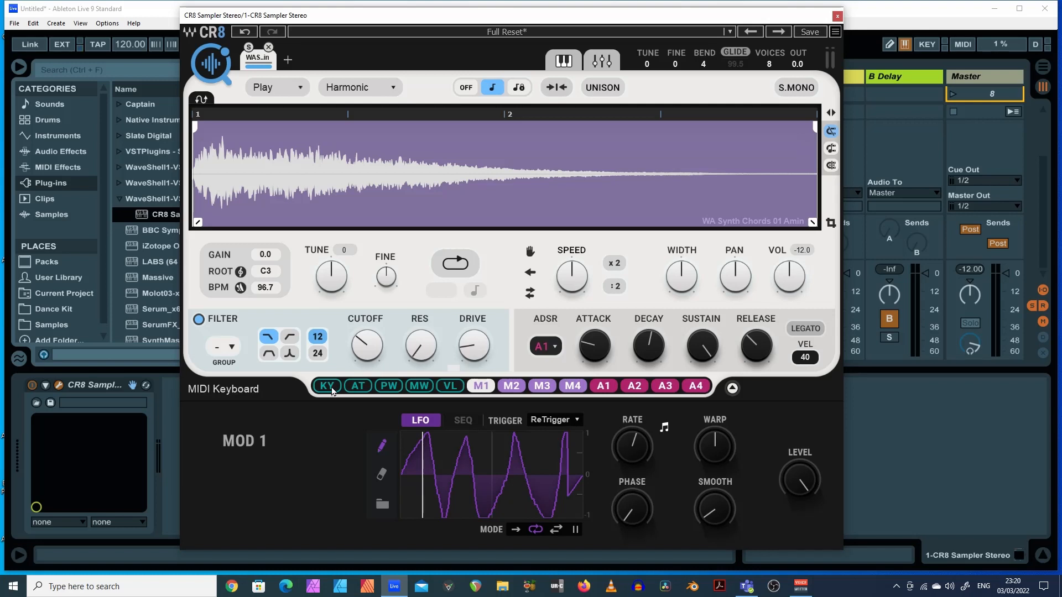
# Try MIDI Keyboard, with an amount of 150, and Aftertouch as filter cutoff modulators, and remove both assignments.
pyautogui.moveTo(327, 387); pyautogui.dragTo(344, 272)
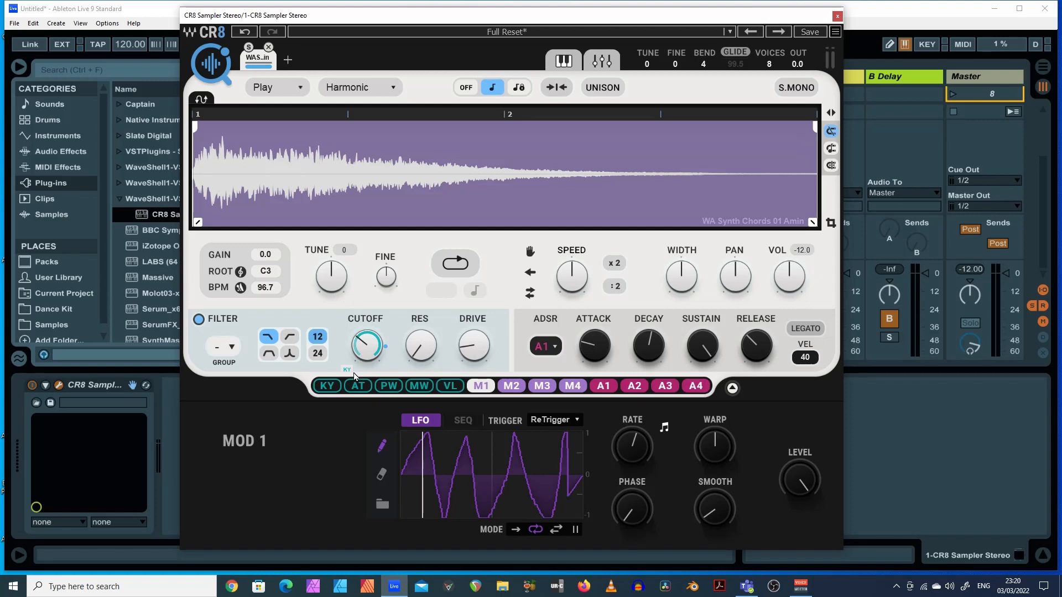
pyautogui.moveTo(354, 373)
pyautogui.moveTo(358, 385); pyautogui.dragTo(371, 350)
pyautogui.click(360, 369)
pyautogui.click(368, 380)
pyautogui.click(346, 370)
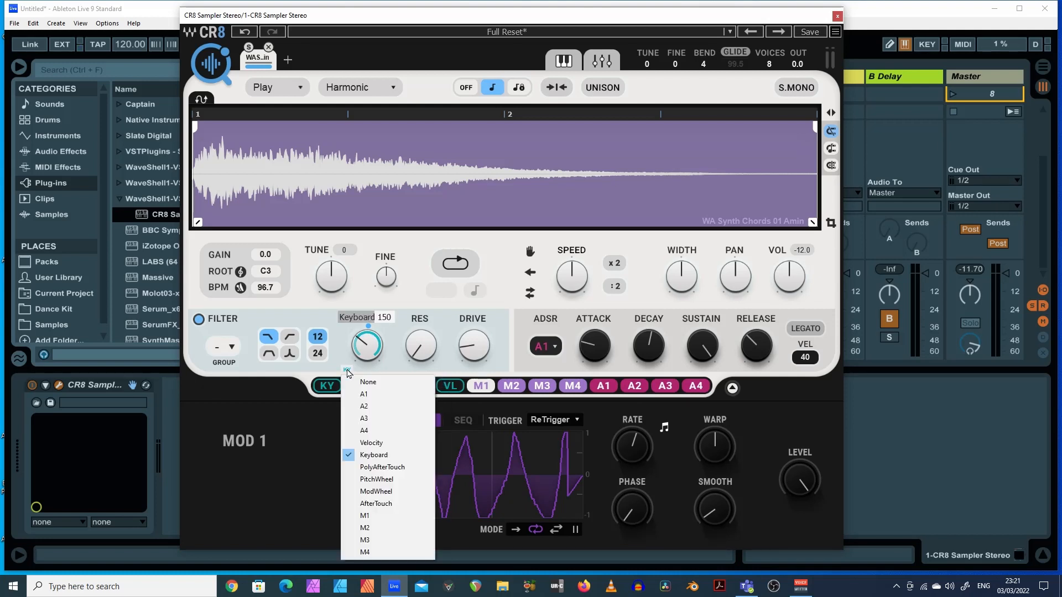
pyautogui.click(367, 380)
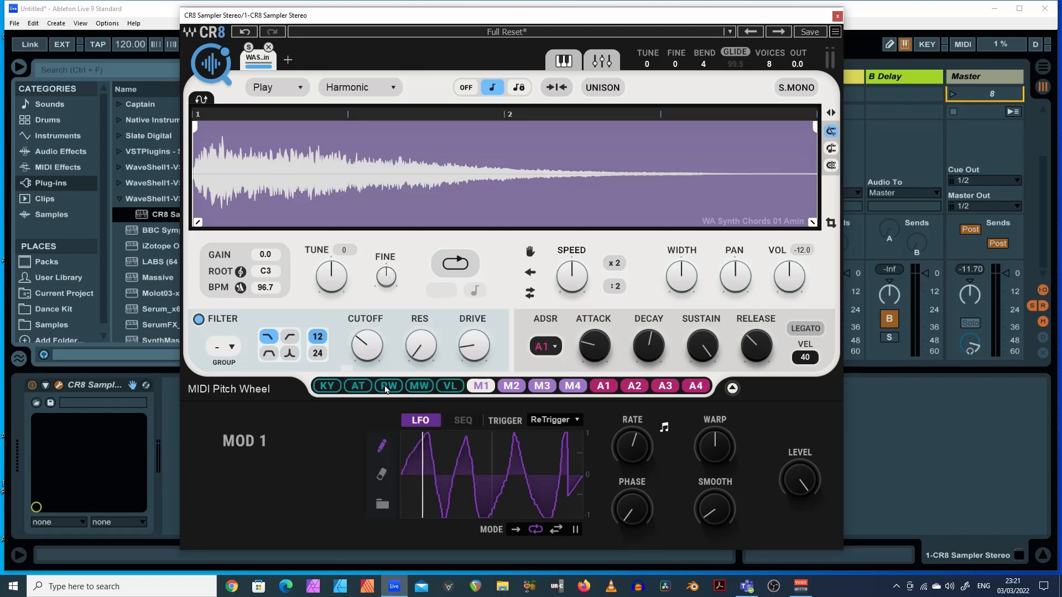
# Try the MIDI Pitch Wheel as a modulator of the filter cutoff and remove its assignment.
pyautogui.moveTo(389, 385); pyautogui.dragTo(361, 345)
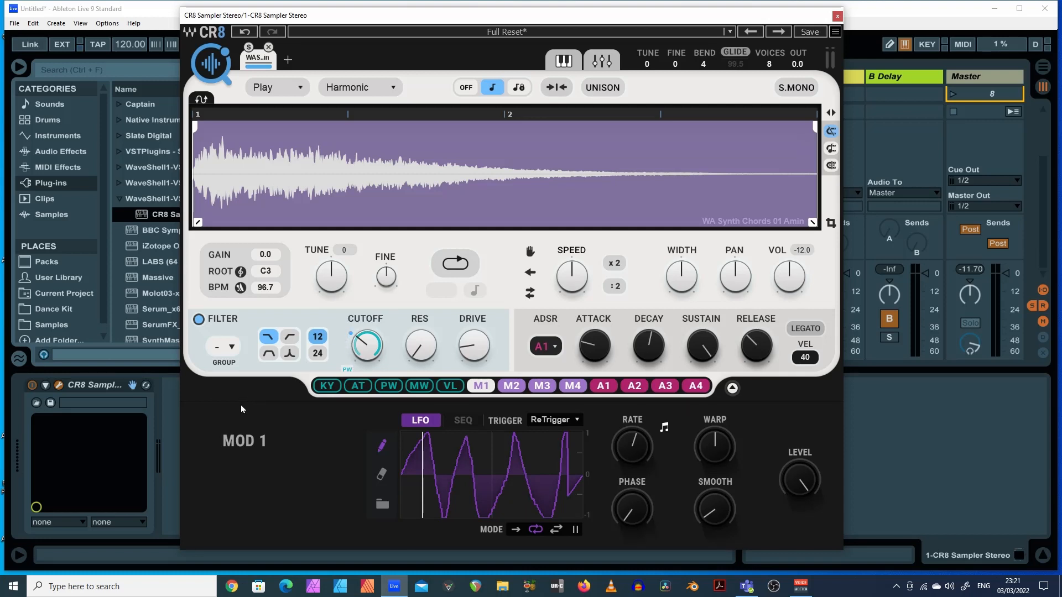
pyautogui.click(348, 370)
pyautogui.click(359, 379)
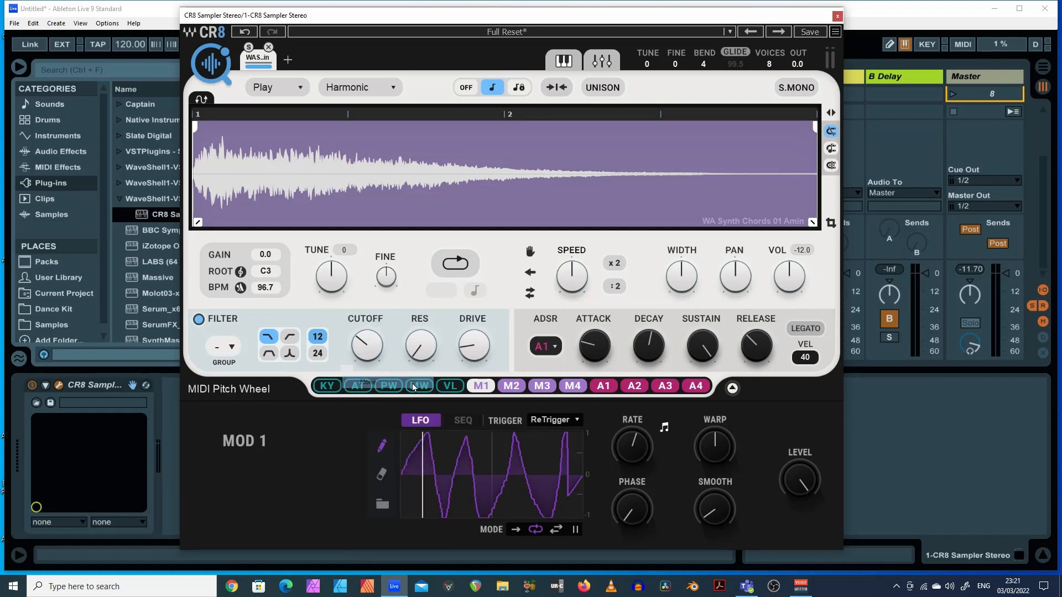
# Show the ADSR 1 envelope, assign it to the filter cutoff and lengthen its attack time to about 1157.
pyautogui.click(611, 386)
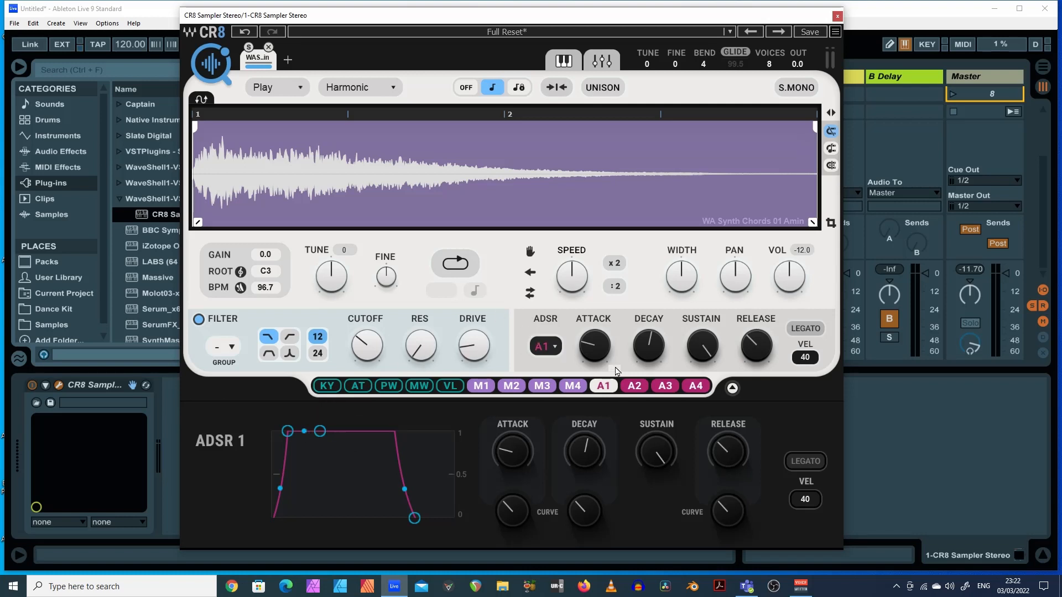
pyautogui.moveTo(604, 386); pyautogui.dragTo(366, 345)
pyautogui.moveTo(287, 431); pyautogui.dragTo(311, 434)
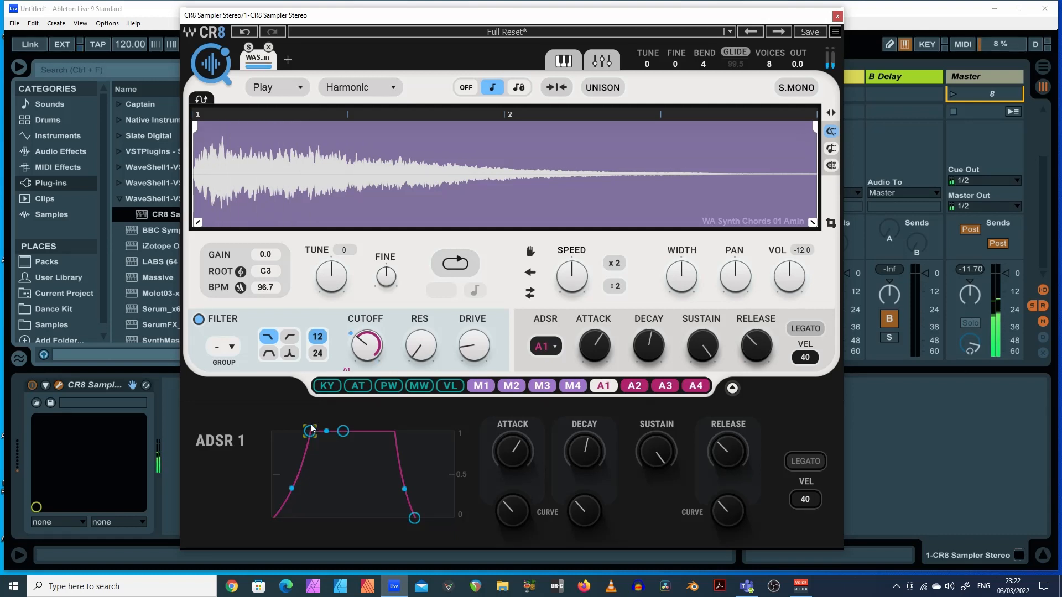
pyautogui.moveTo(311, 426)
pyautogui.mouseDown()
pyautogui.moveTo(335, 428)
pyautogui.moveTo(316, 428)
pyautogui.mouseUp()
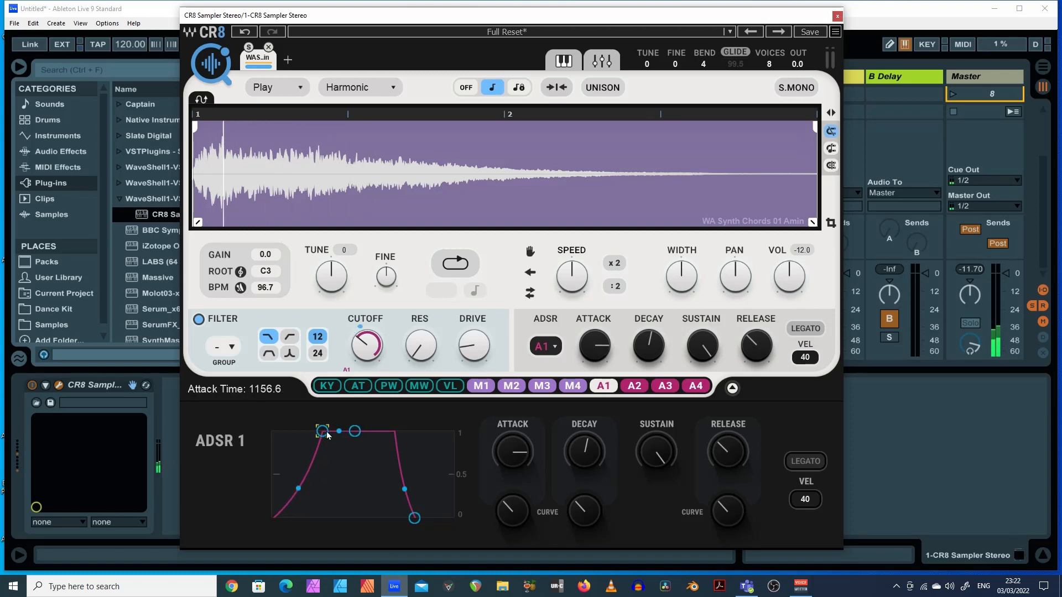
pyautogui.moveTo(365, 352)
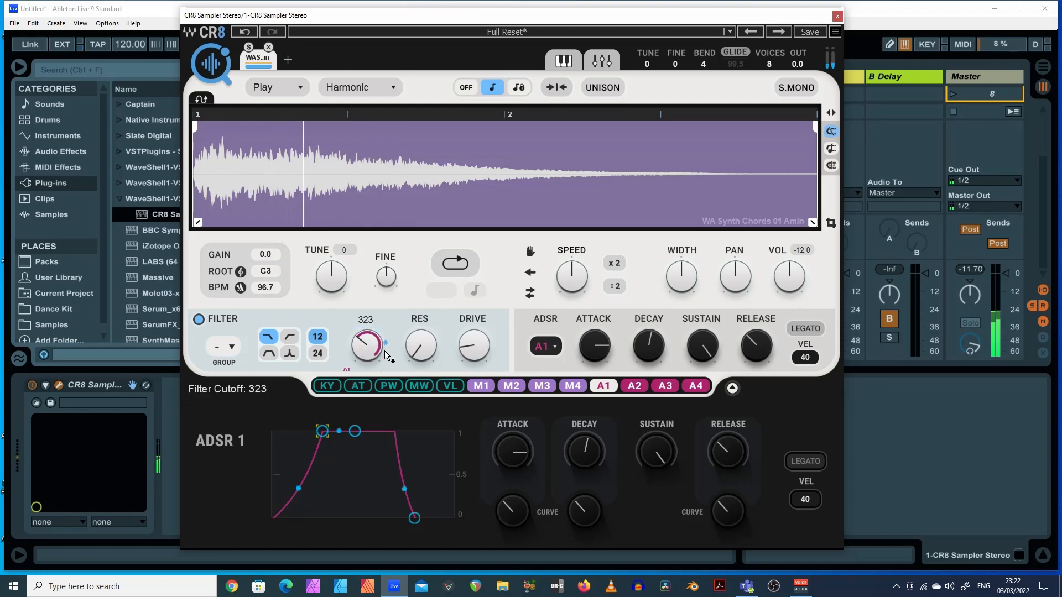
# Shorten ADSR 1's attack to the minimum and lower its sustain level to roughly three quarters.
pyautogui.moveTo(323, 428); pyautogui.dragTo(273, 431)
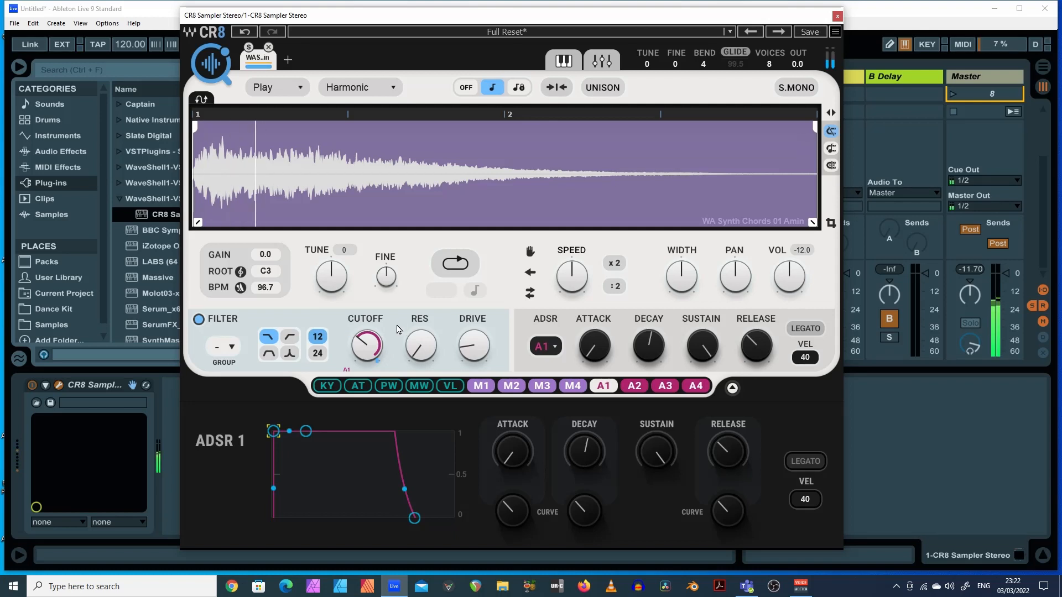
pyautogui.moveTo(370, 340)
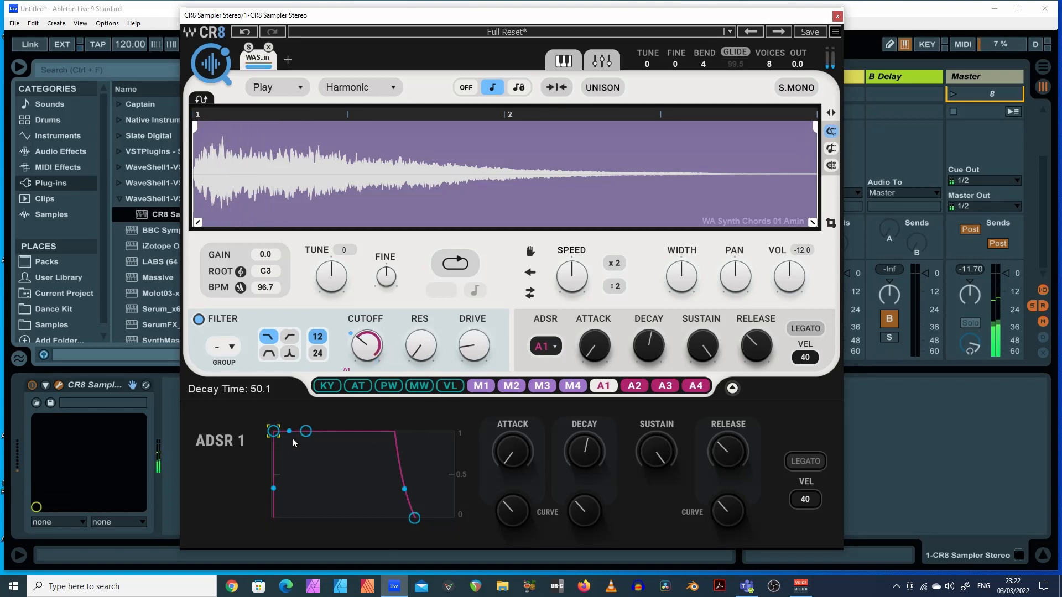
pyautogui.moveTo(306, 431); pyautogui.dragTo(304, 450)
pyautogui.click(414, 518)
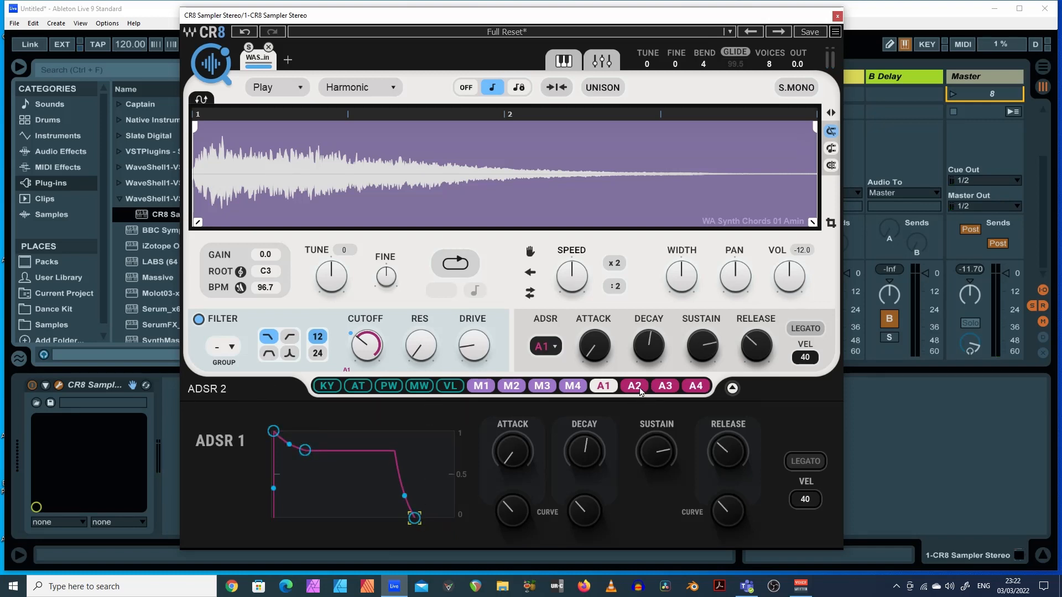
# Assign ADSR 2 to the filter resonance and the stereo width, and raise both modulation amounts.
pyautogui.moveTo(641, 392); pyautogui.dragTo(421, 345)
pyautogui.moveTo(635, 385); pyautogui.dragTo(681, 278)
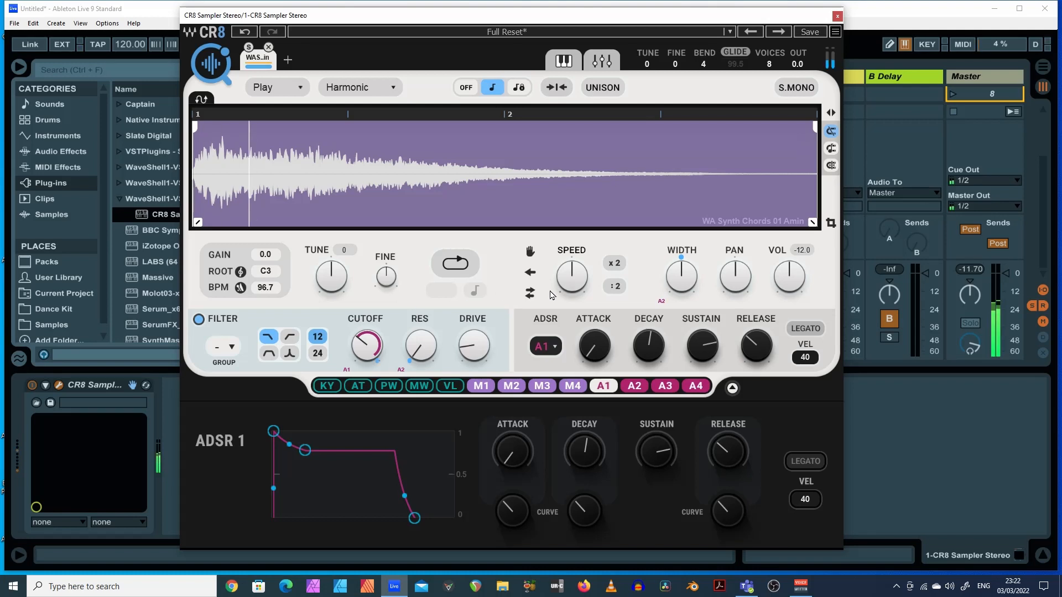
pyautogui.moveTo(662, 303); pyautogui.dragTo(664, 169)
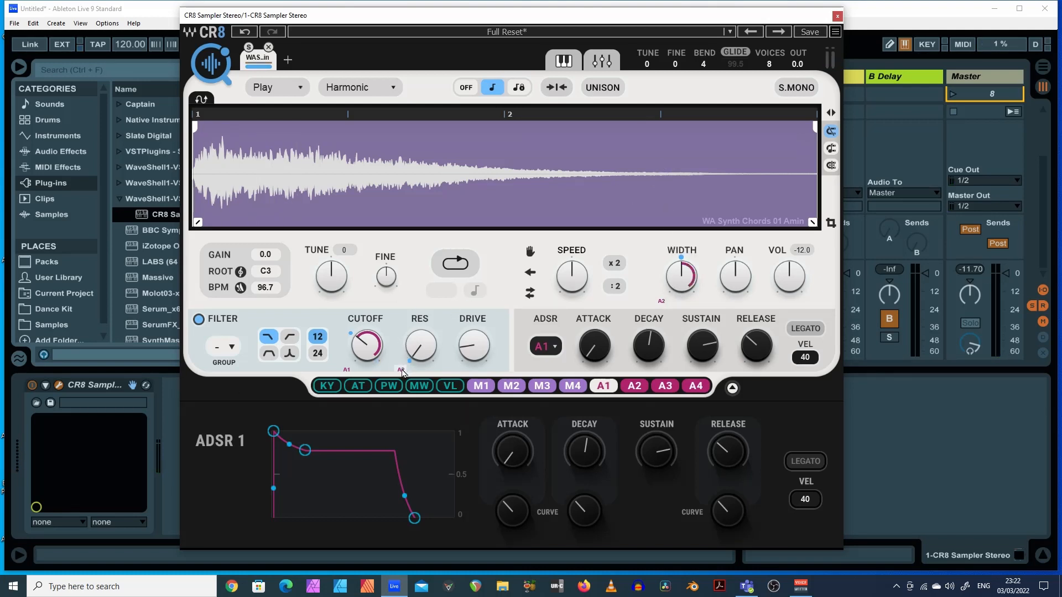
pyautogui.moveTo(402, 372); pyautogui.dragTo(406, 246)
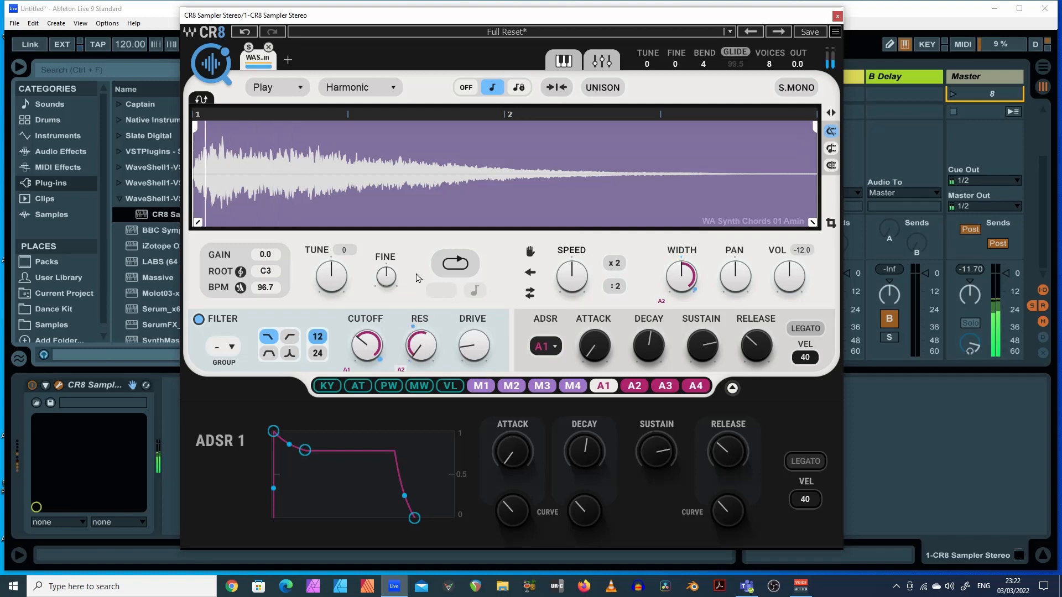